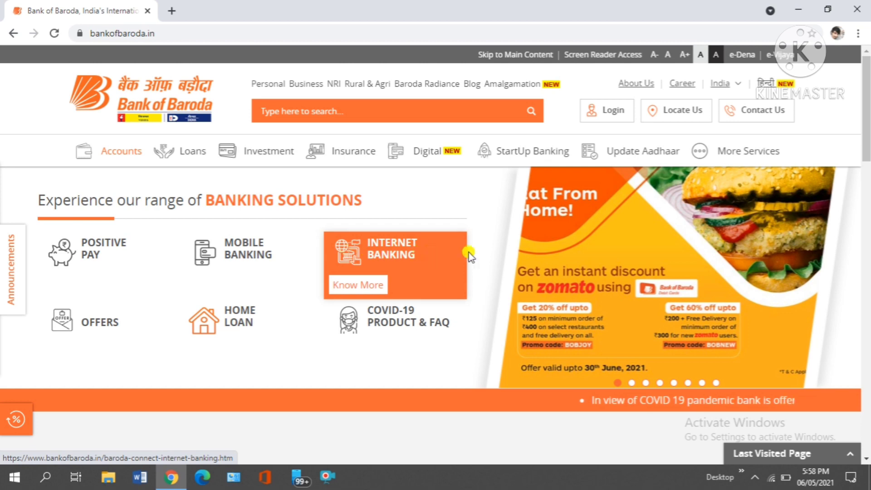
Step: From the Login menu, open Baroda Connect (Net Banking) India and scroll to Login to Net Banking
{"action": "left_click", "coordinate": [598, 108]}
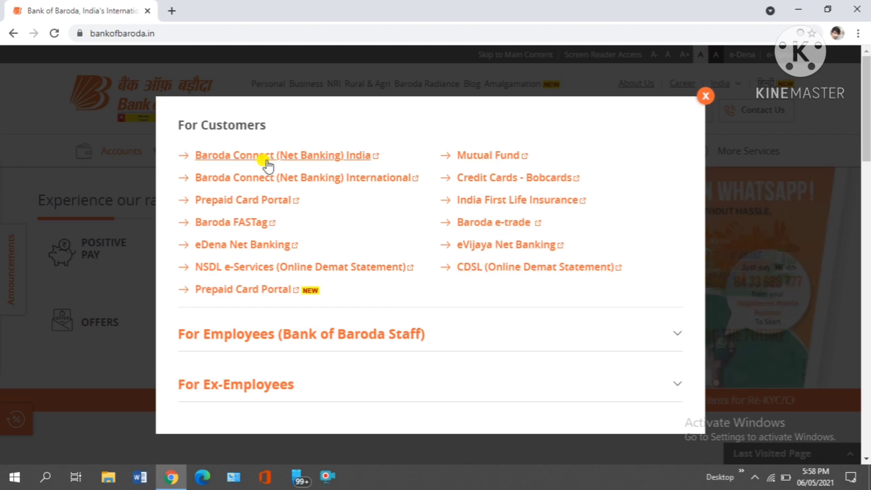
{"action": "left_click", "coordinate": [335, 158]}
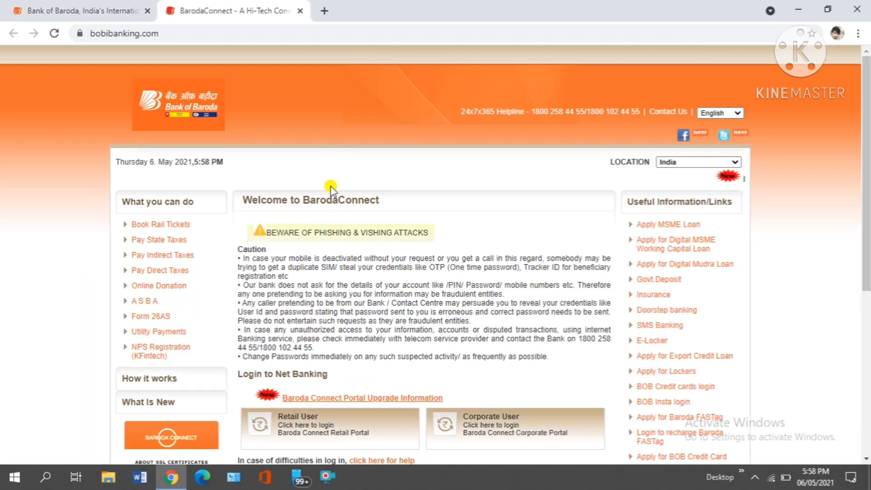
{"action": "scroll", "coordinate": [401, 256], "scroll_direction": "down", "scroll_amount": 4}
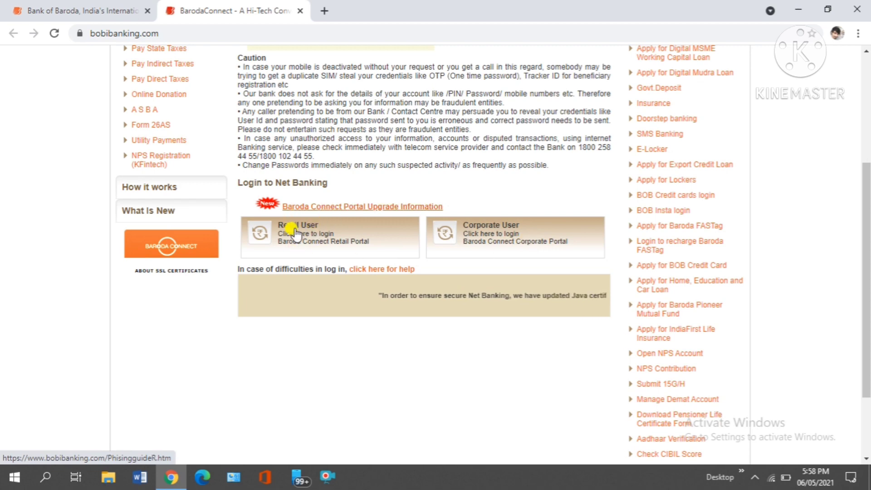
Step: In the maximized Retail User window, start Online Registration using Debit Card and submit the verification code
{"action": "left_click", "coordinate": [294, 233]}
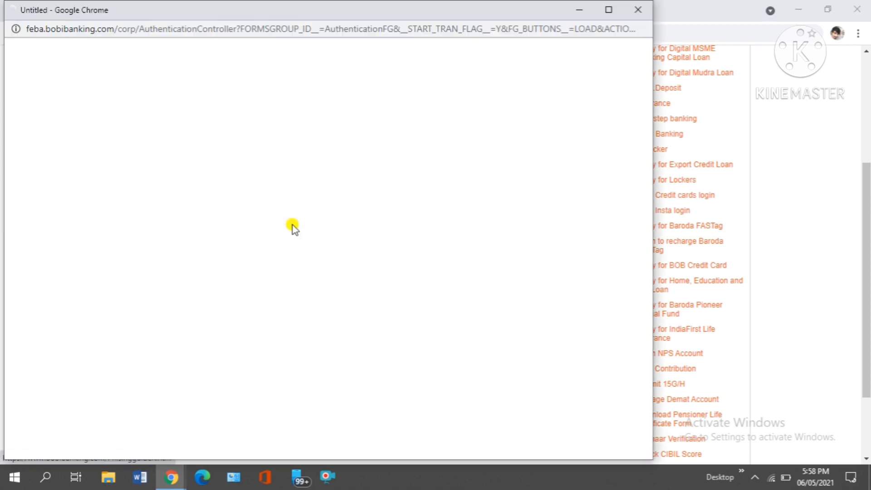
{"action": "left_click", "coordinate": [609, 9]}
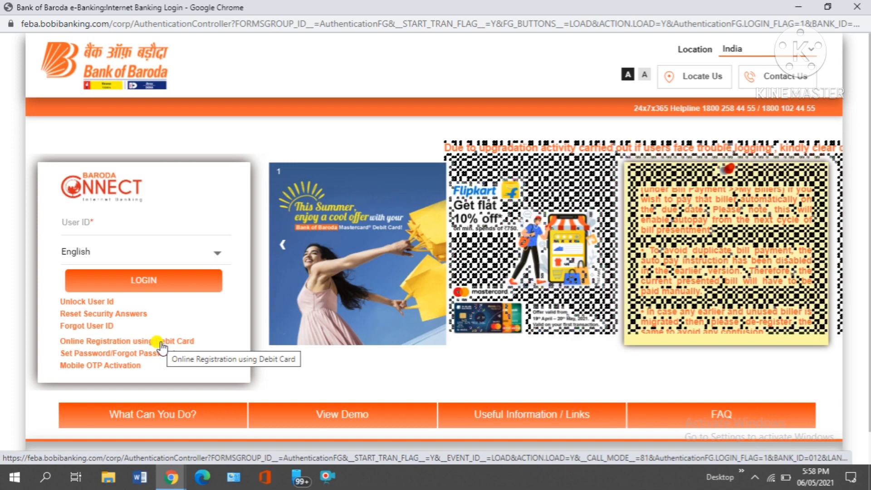
{"action": "left_click", "coordinate": [161, 342]}
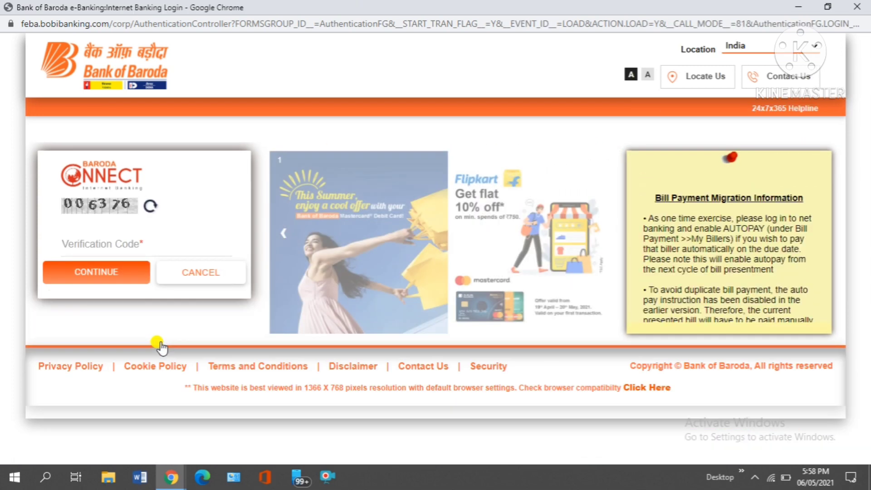
{"action": "left_click", "coordinate": [79, 243]}
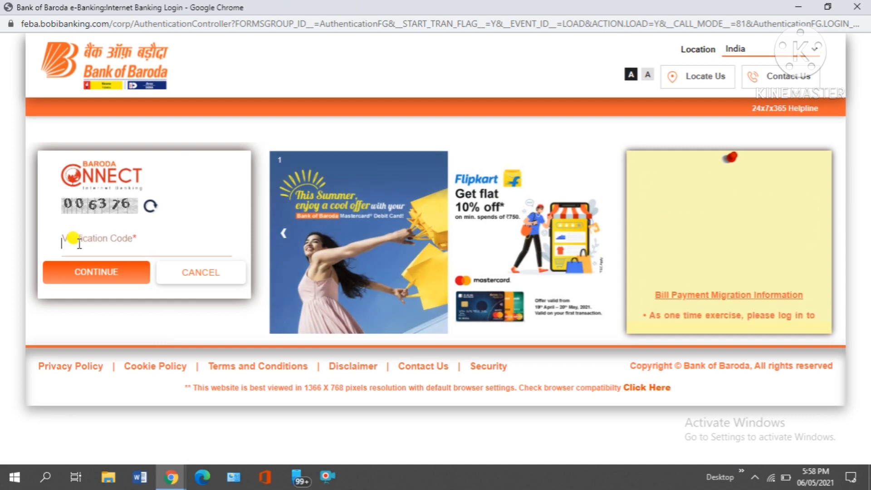
{"action": "type", "text": "0063"}
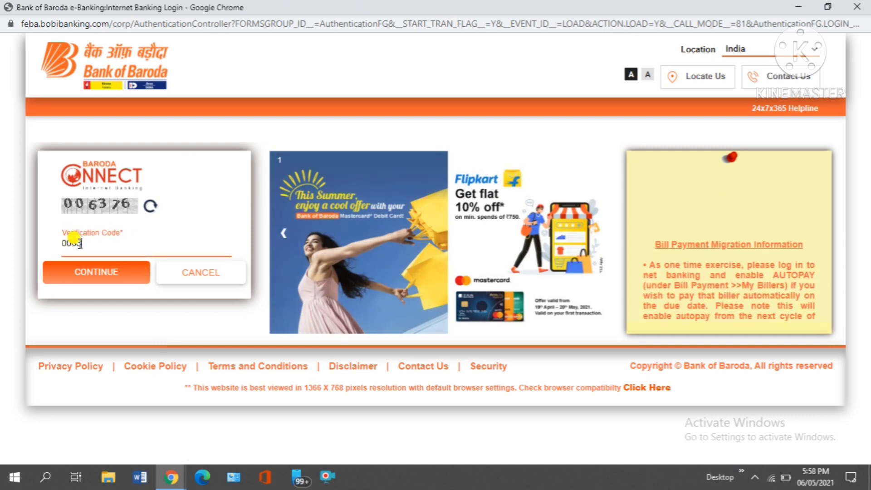
{"action": "type", "text": "76"}
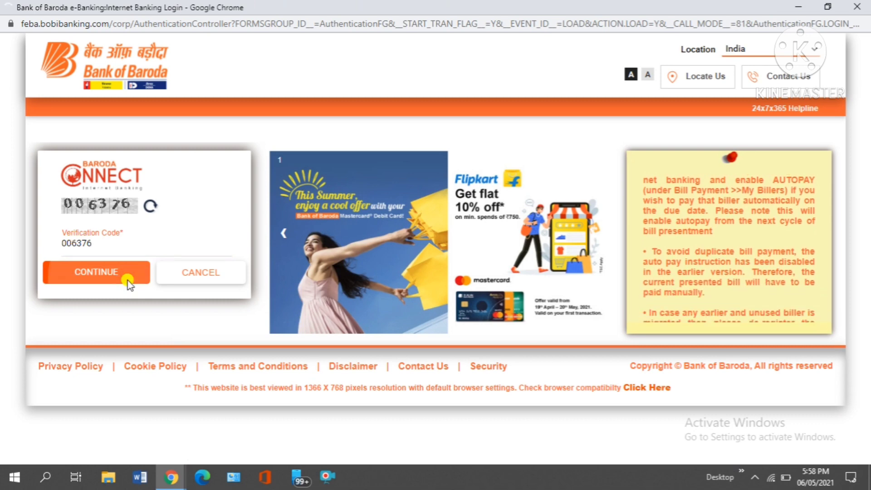
{"action": "left_click", "coordinate": [128, 286]}
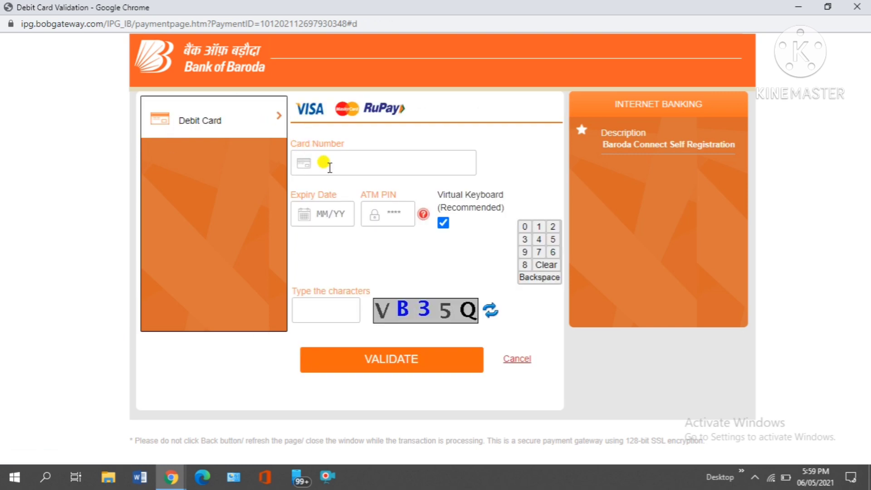
Step: Enter the debit card number and the card's expiry date
{"action": "left_click", "coordinate": [332, 164]}
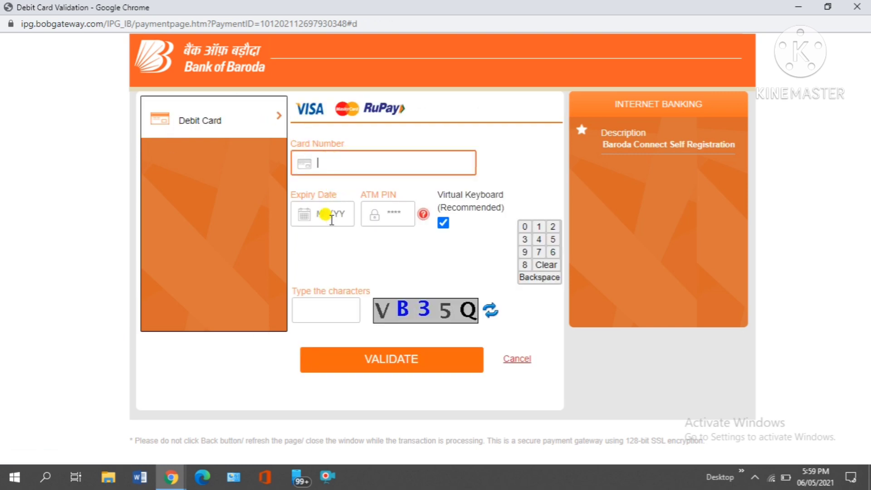
{"action": "left_click", "coordinate": [333, 216]}
{"action": "left_click", "coordinate": [385, 211]}
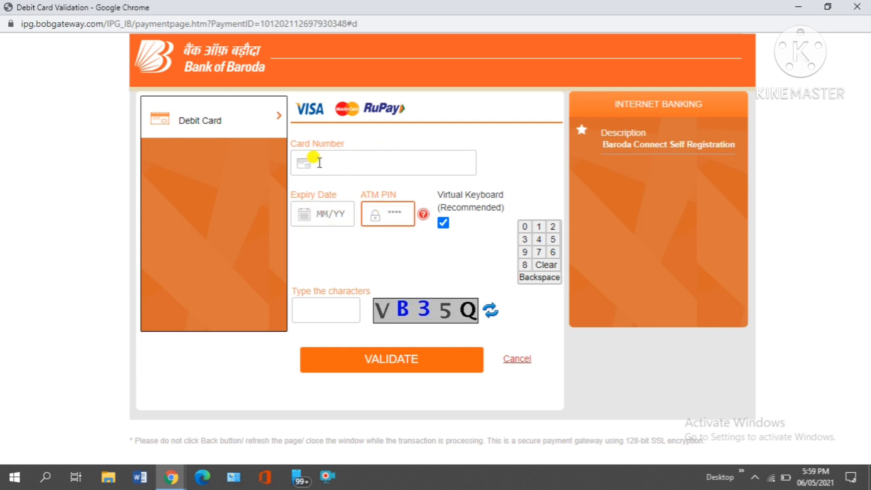
{"action": "left_click", "coordinate": [319, 162]}
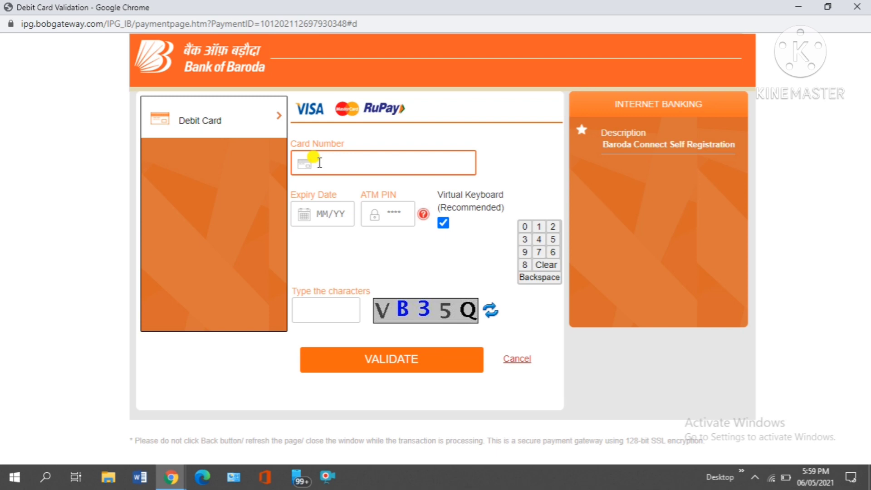
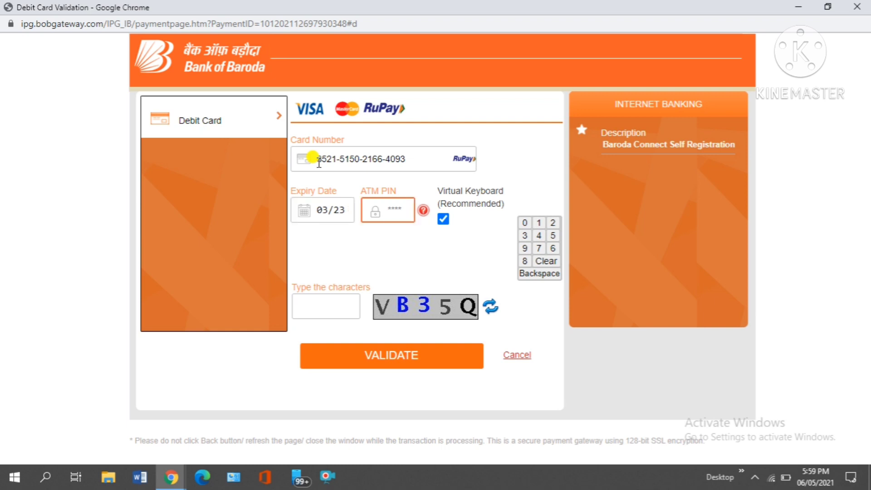
Step: With Virtual Keyboard unchecked, enter the ATM PIN and captcha characters, then validate
{"action": "left_click", "coordinate": [443, 219]}
{"action": "mouse_move", "coordinate": [422, 211]}
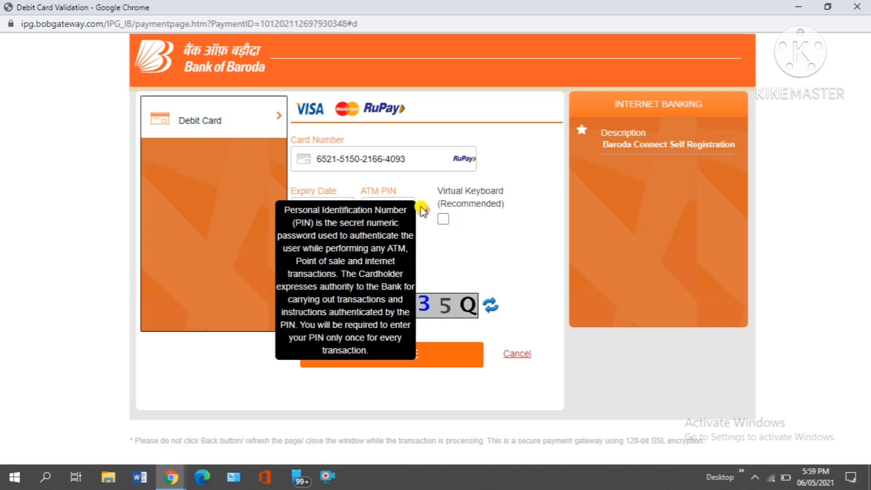
{"action": "left_click", "coordinate": [398, 202]}
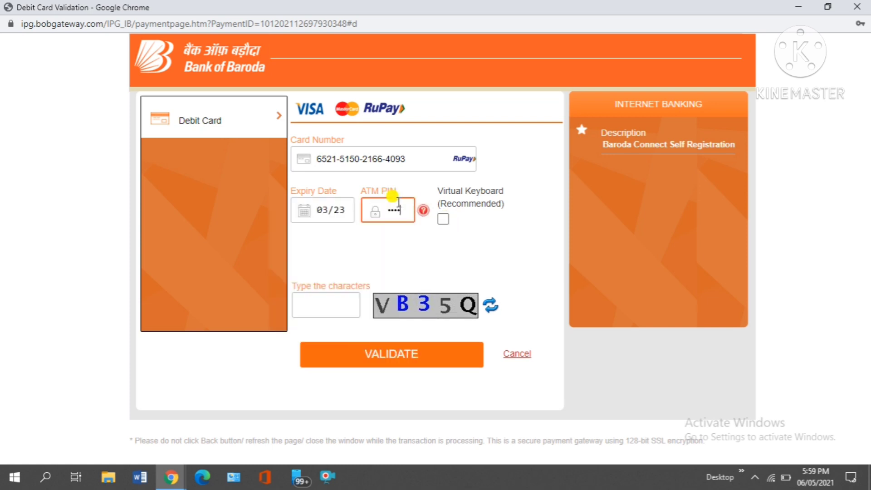
{"action": "left_click", "coordinate": [319, 298]}
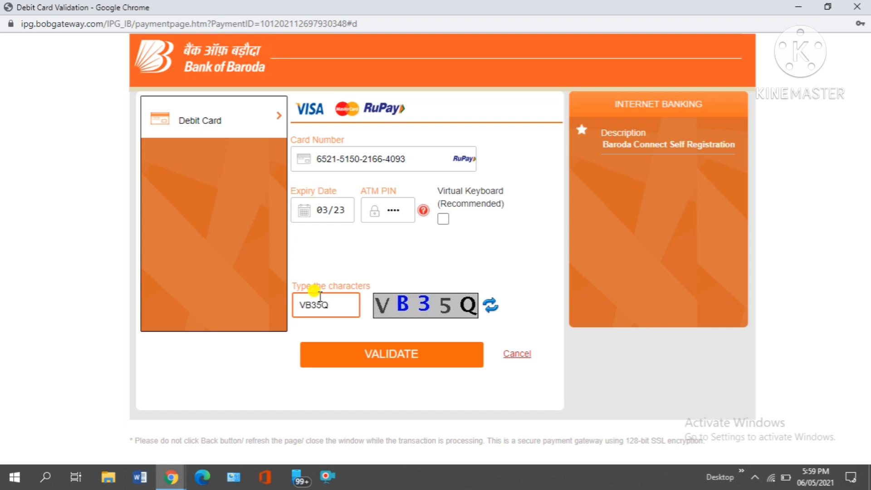
{"action": "left_click", "coordinate": [391, 354]}
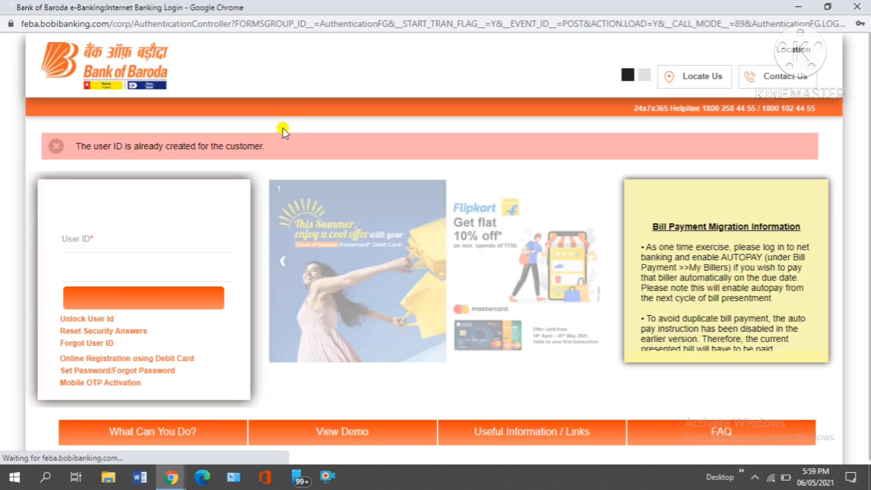
Step: After the 'user ID already exists' message, restart debit-card registration and submit the new verification code
{"action": "left_click_drag", "start_coordinate": [70, 146], "coordinate": [252, 153]}
{"action": "left_click", "coordinate": [252, 152]}
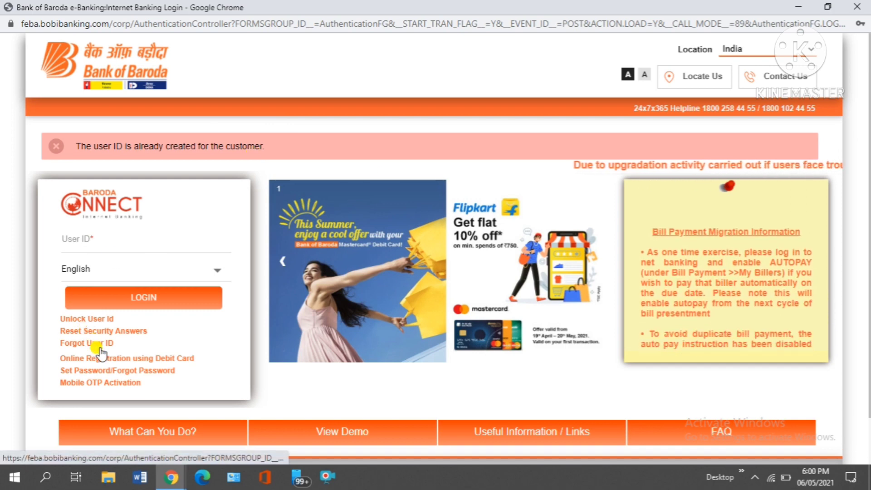
{"action": "left_click", "coordinate": [181, 362]}
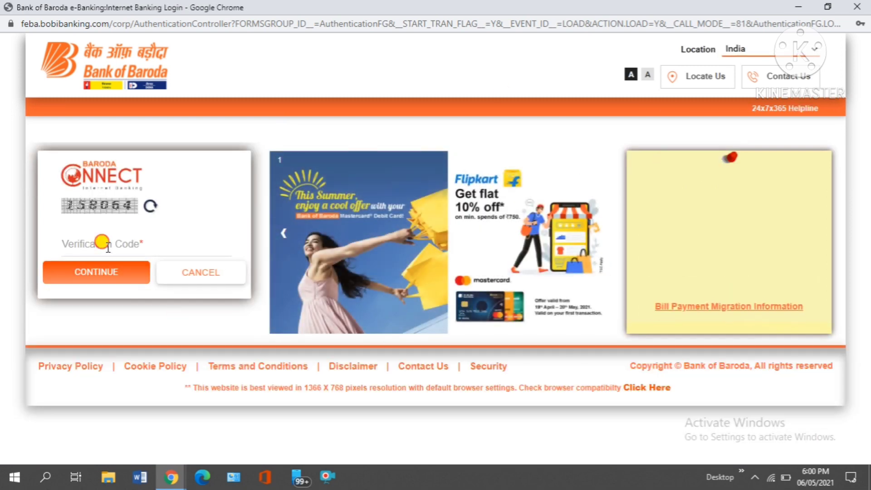
{"action": "left_click", "coordinate": [105, 245]}
{"action": "type", "text": "15"}
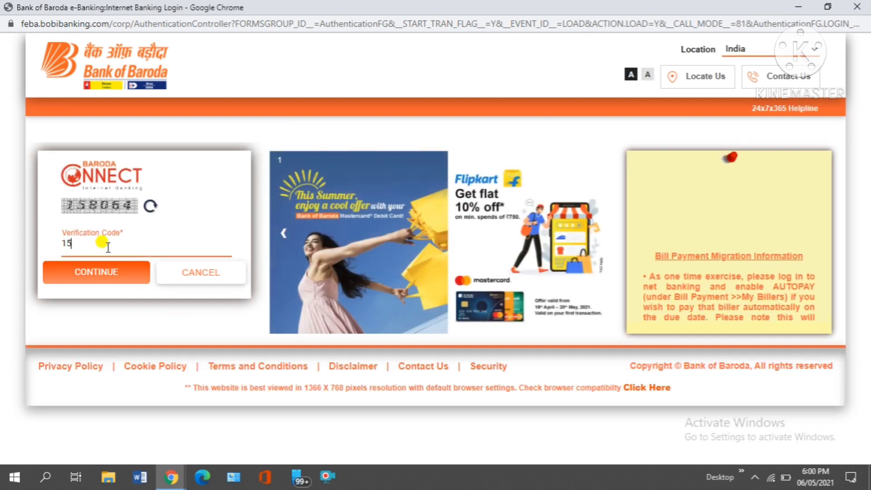
{"action": "type", "text": "80"}
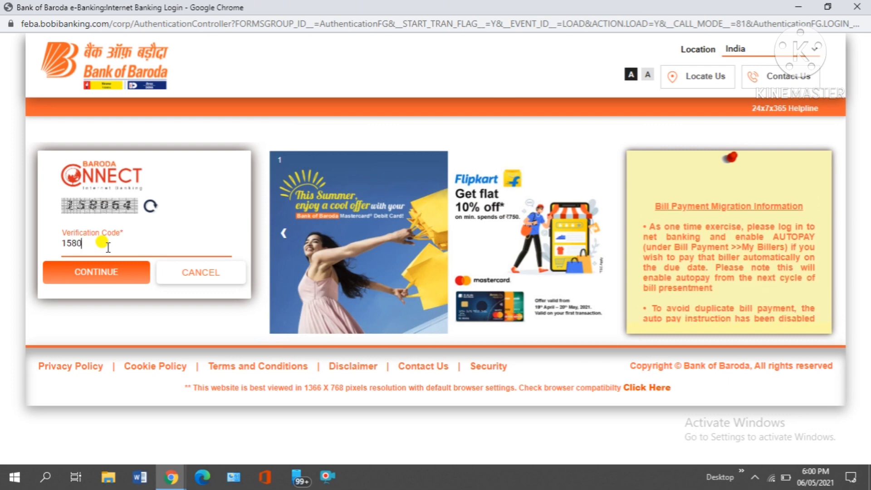
{"action": "type", "text": "64"}
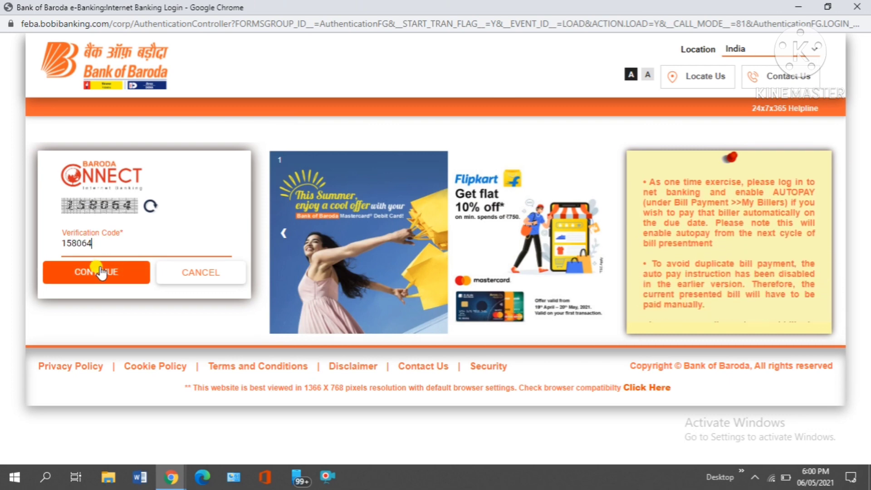
{"action": "left_click", "coordinate": [101, 272]}
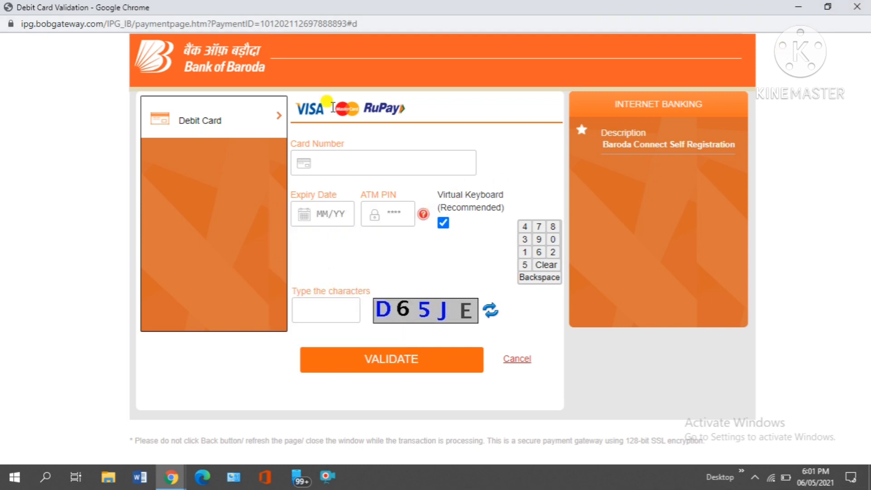
Step: Close the validation window and submit the user ID in the maximized Retail User login
{"action": "left_click", "coordinate": [851, 6]}
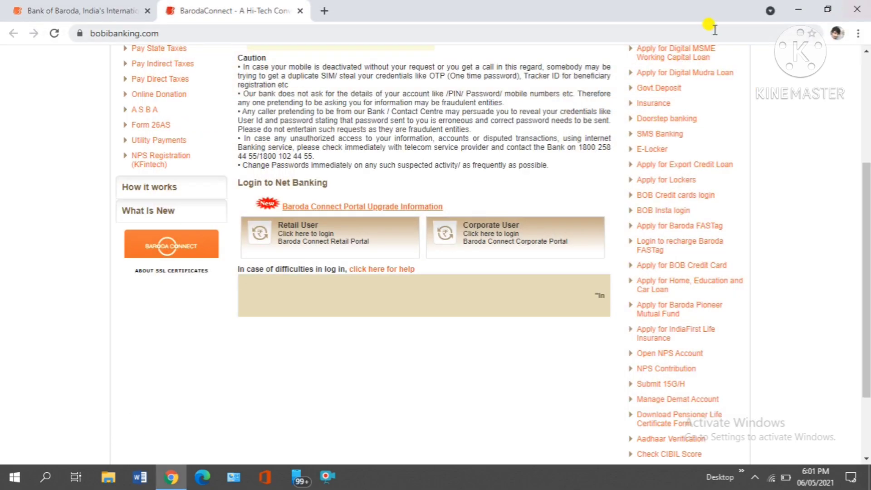
{"action": "scroll", "coordinate": [175, 222], "scroll_direction": "up", "scroll_amount": 3}
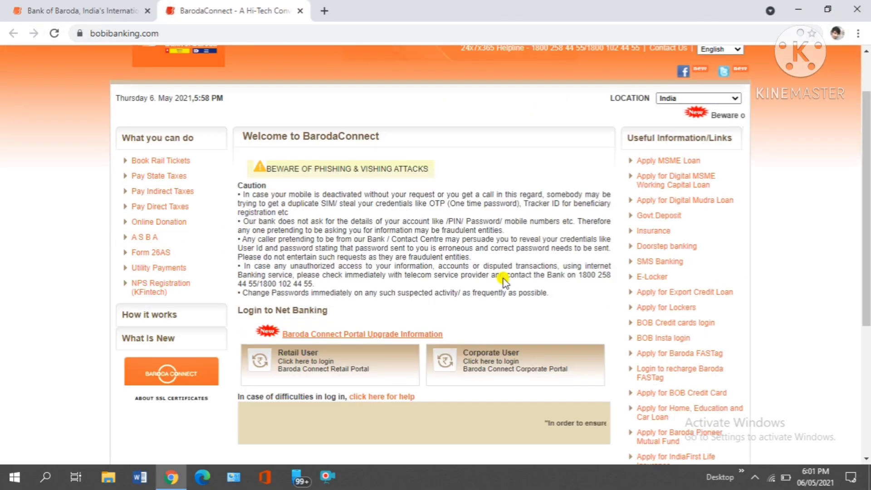
{"action": "left_click", "coordinate": [312, 356]}
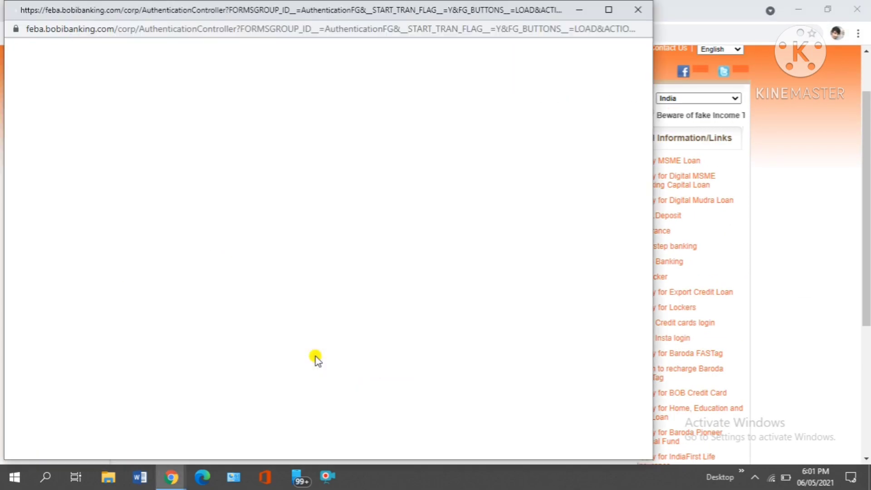
{"action": "left_click", "coordinate": [606, 10]}
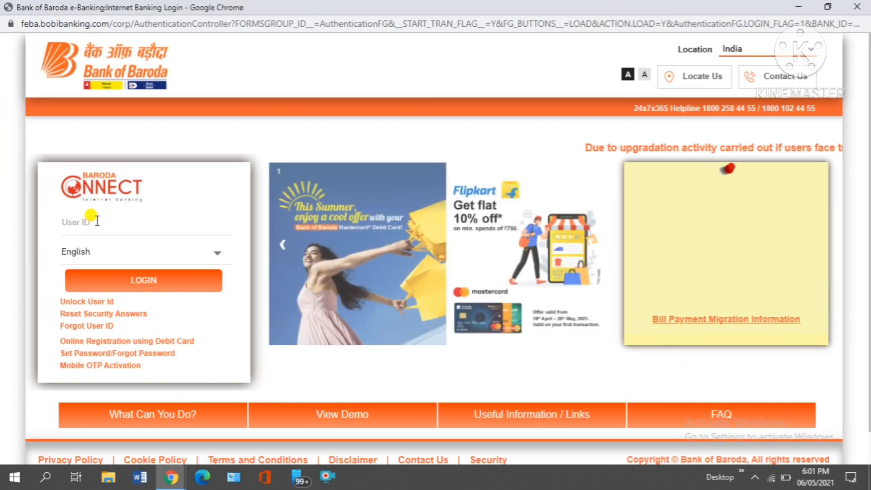
{"action": "left_click", "coordinate": [97, 221]}
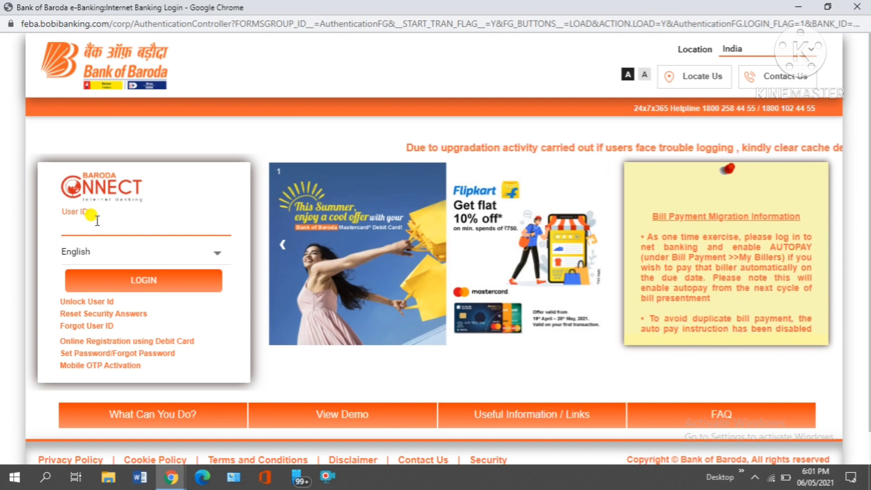
{"action": "type", "text": "P"}
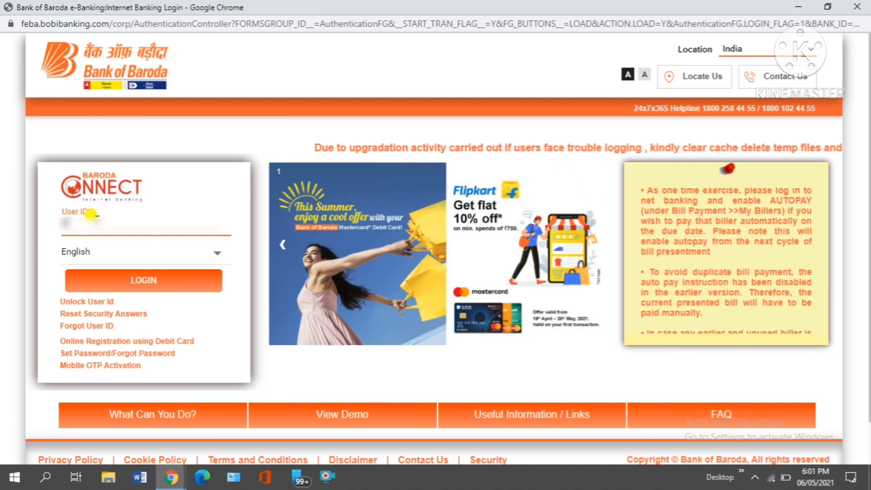
{"action": "type", "text": "*****"}
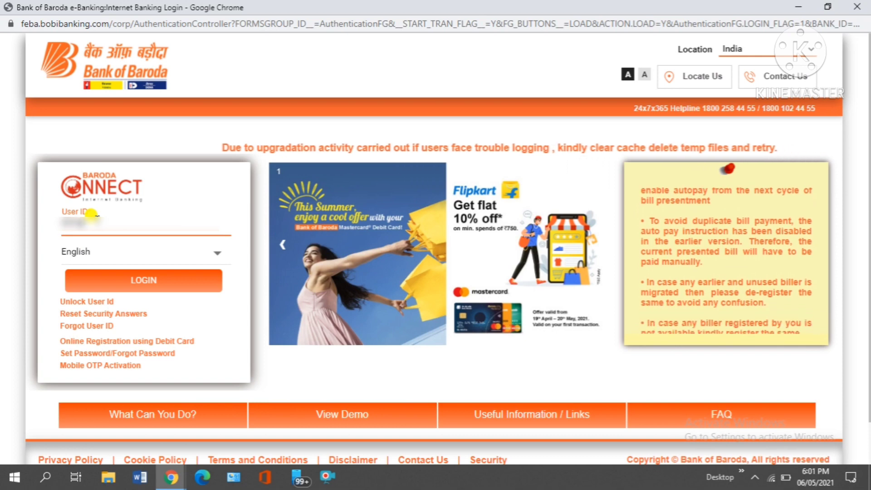
{"action": "type", "text": "**"}
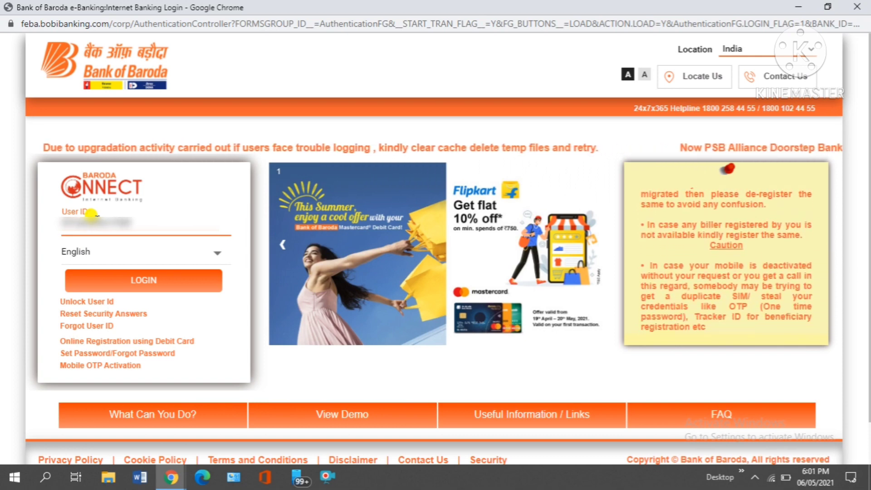
{"action": "left_click", "coordinate": [186, 288]}
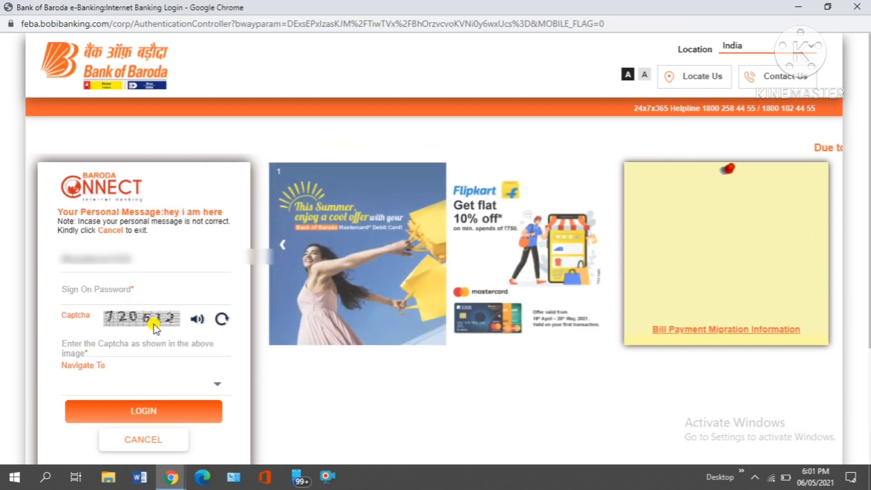
Step: Enter the sign-on password and the captcha, then attempt to log in
{"action": "left_click", "coordinate": [101, 285]}
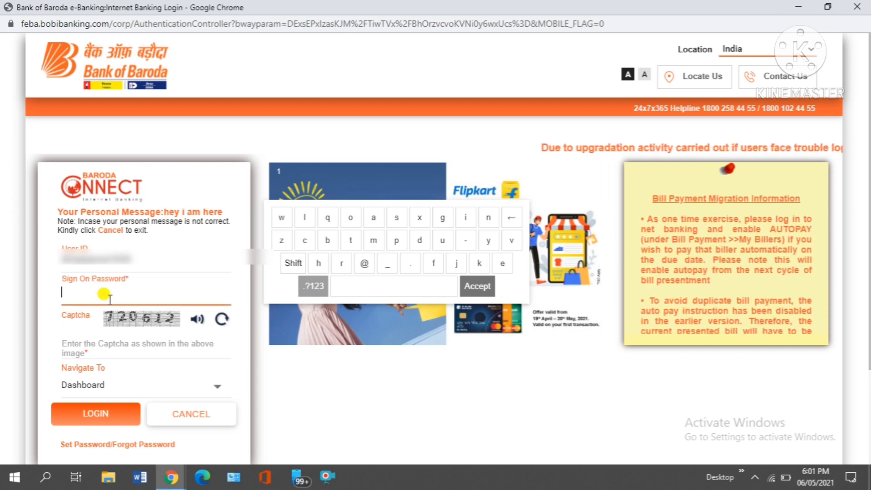
{"action": "type", "text": "•"}
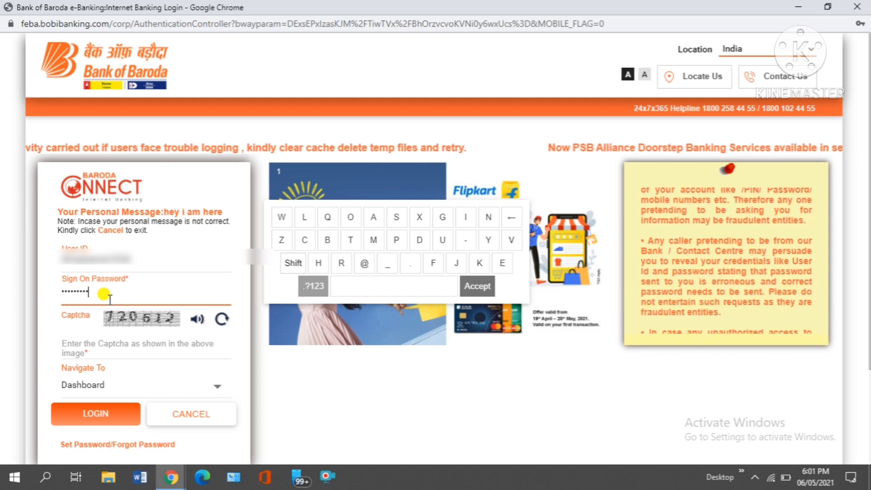
{"action": "type", "text": "••"}
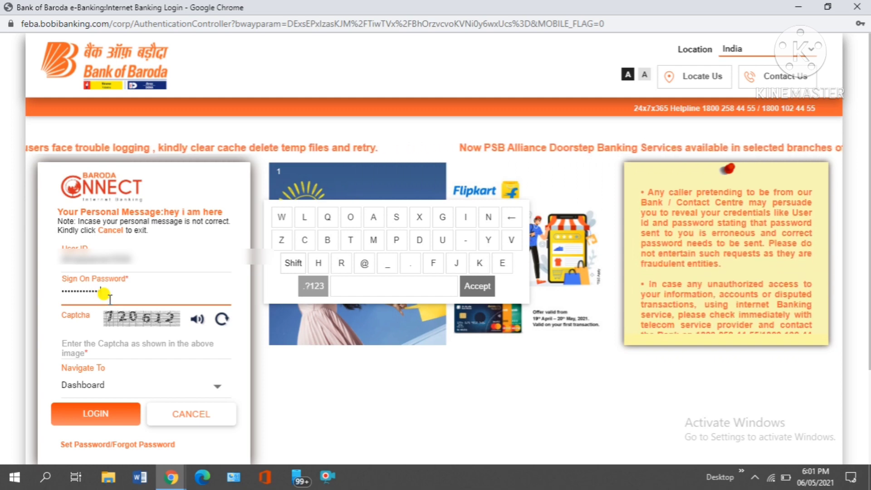
{"action": "type", "text": "•••"}
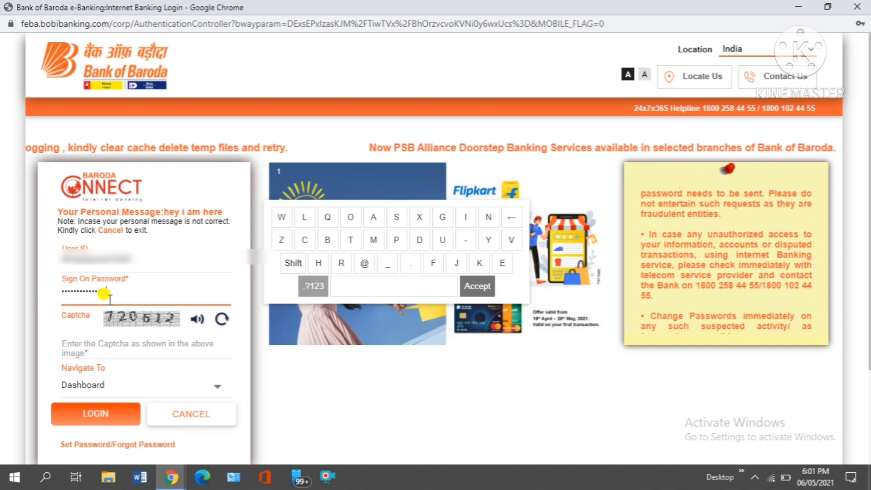
{"action": "left_click", "coordinate": [136, 350]}
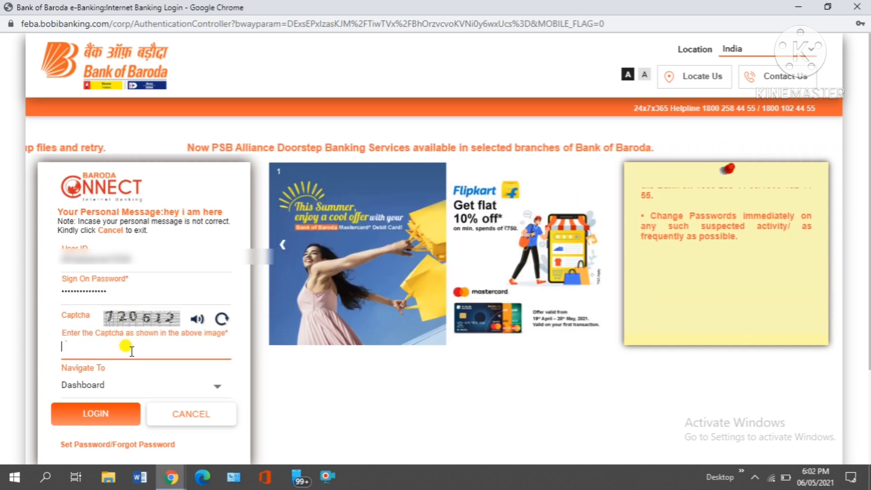
{"action": "type", "text": "120612"}
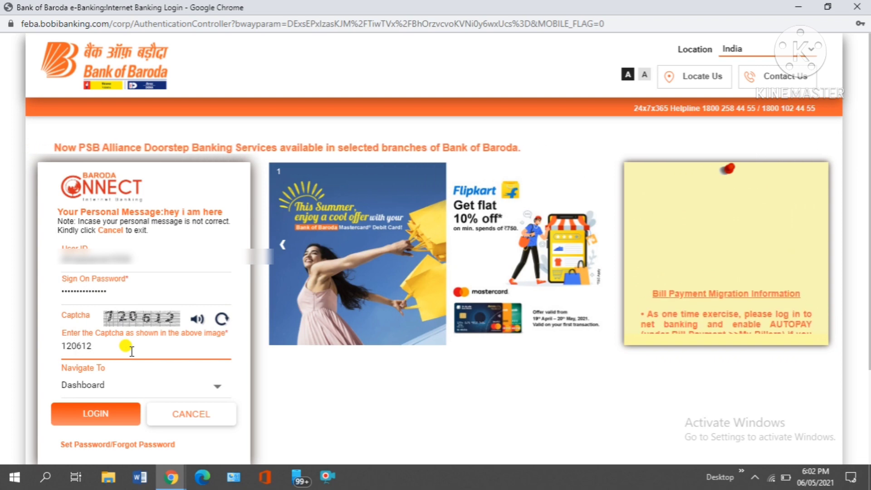
{"action": "left_click", "coordinate": [116, 405]}
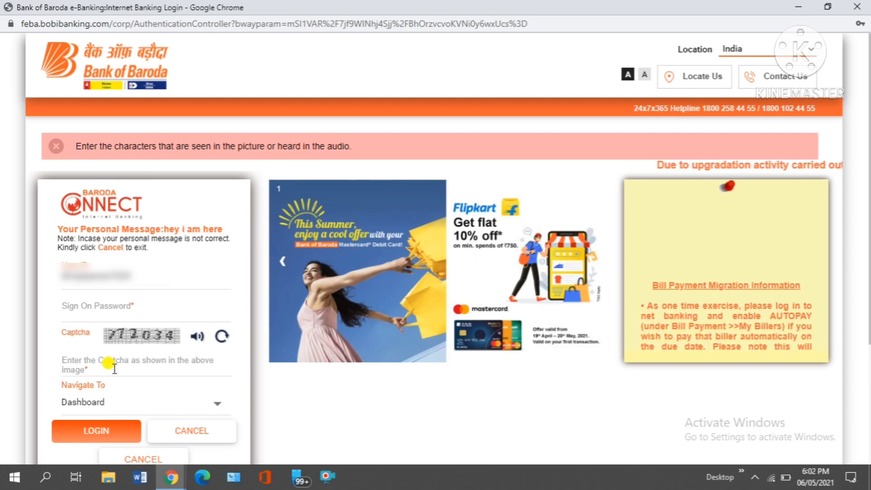
Step: Refresh the captcha image twice to get a more readable one
{"action": "left_click", "coordinate": [97, 305]}
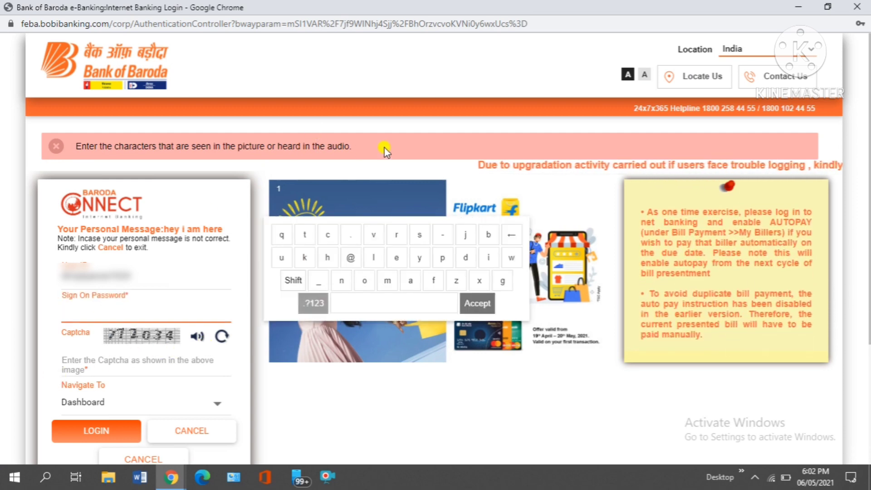
{"action": "left_click", "coordinate": [222, 336]}
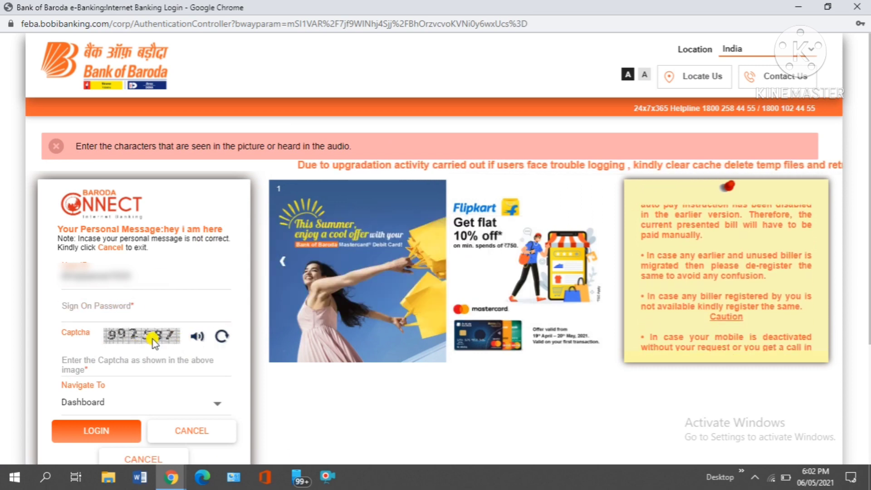
{"action": "left_click", "coordinate": [220, 337]}
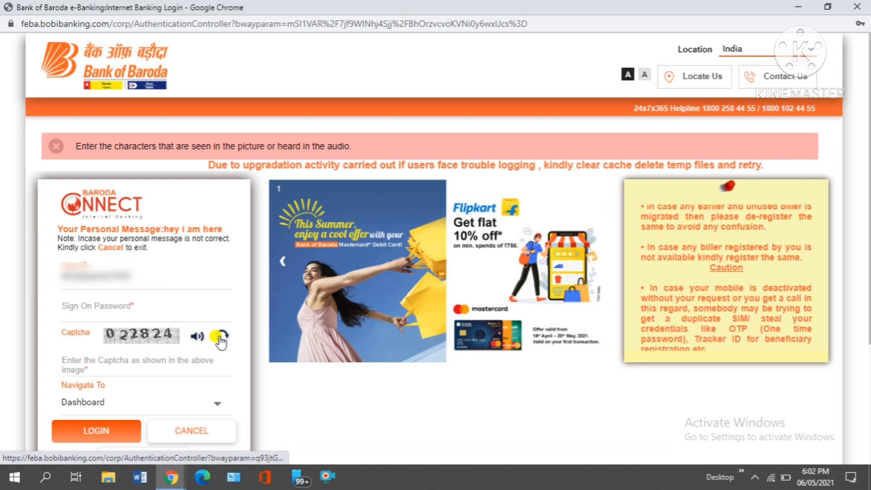
Step: Re-enter the sign-on password using Caps Lock and start typing the captcha characters
{"action": "left_click", "coordinate": [73, 309]}
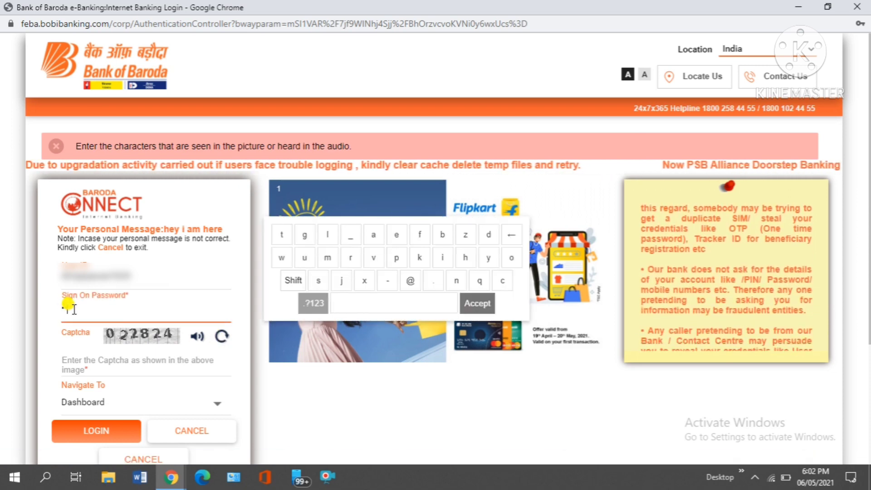
{"action": "type", "text": "•"}
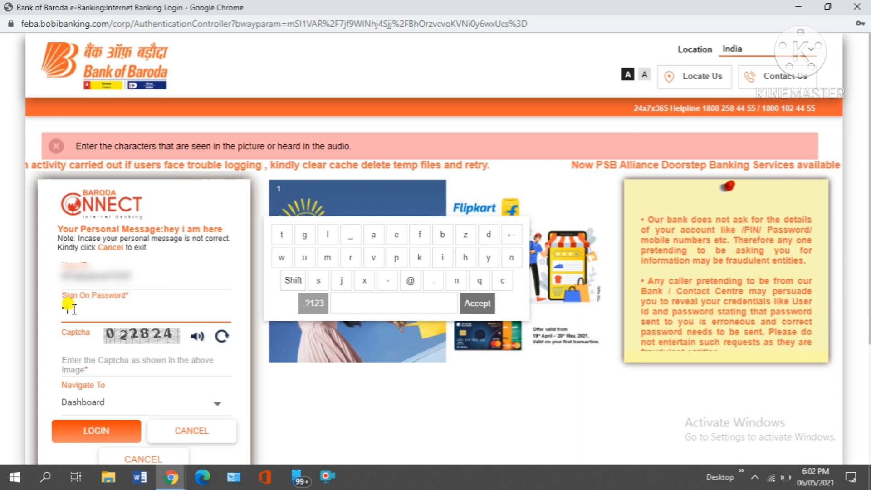
{"action": "key", "text": "Caps_Lock"}
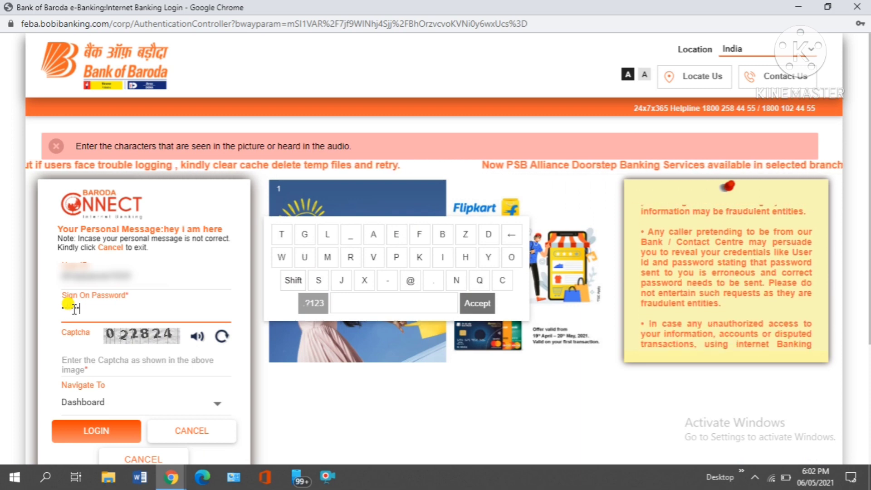
{"action": "type", "text": "•••••••"}
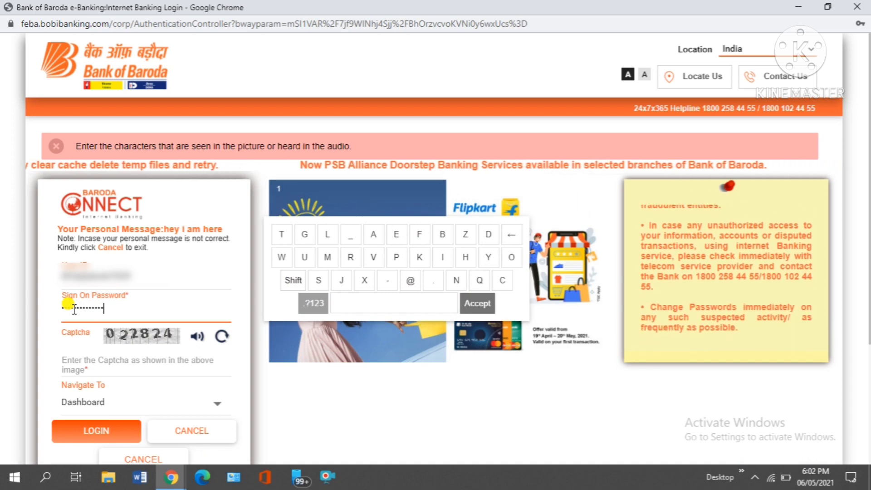
{"action": "left_click", "coordinate": [120, 359]}
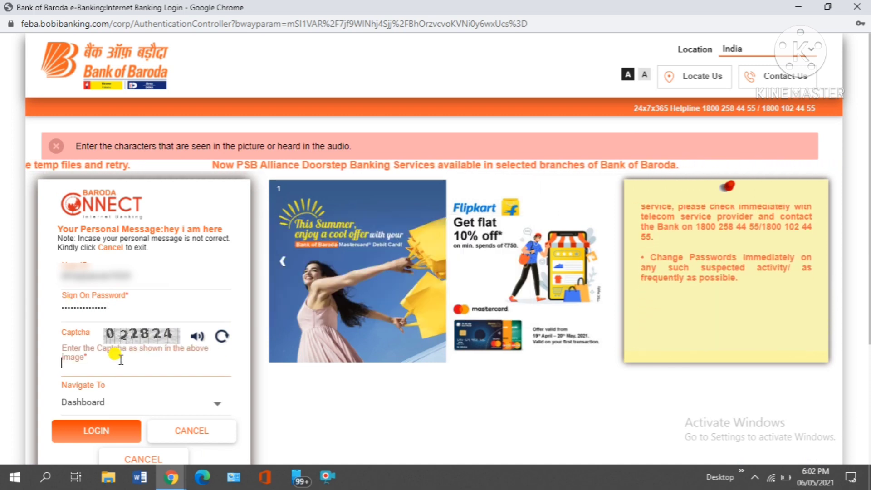
{"action": "type", "text": "022824"}
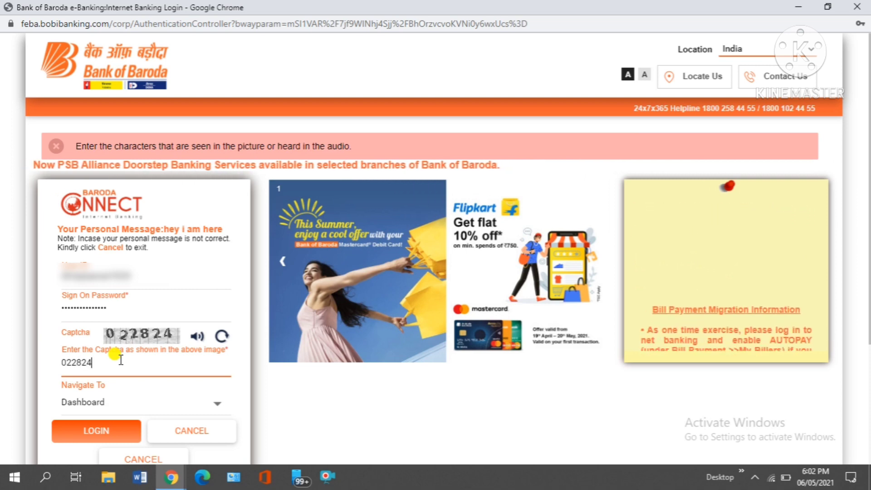
Step: Log in to reach the dashboard showing the two deposit accounts and balances, highlighting the welcome greeting
{"action": "left_click", "coordinate": [92, 432]}
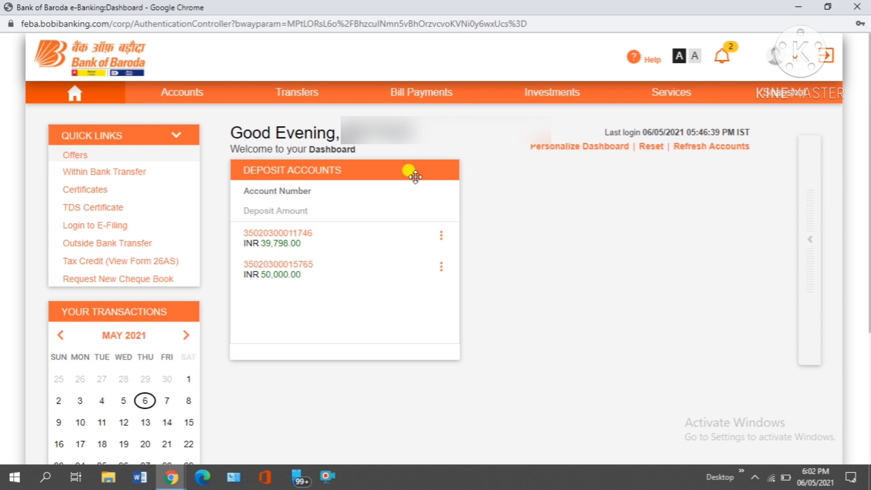
{"action": "mouse_move", "coordinate": [128, 91]}
{"action": "left_click_drag", "start_coordinate": [332, 131], "coordinate": [491, 128]}
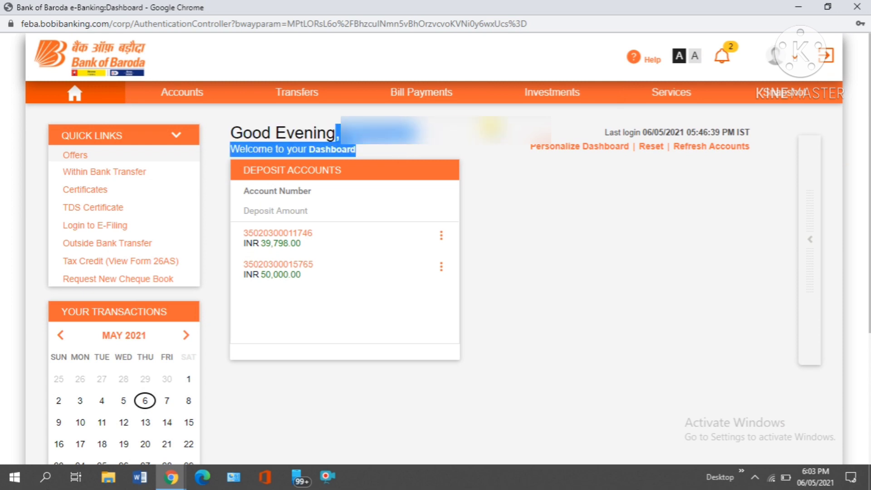
{"action": "left_click", "coordinate": [551, 235]}
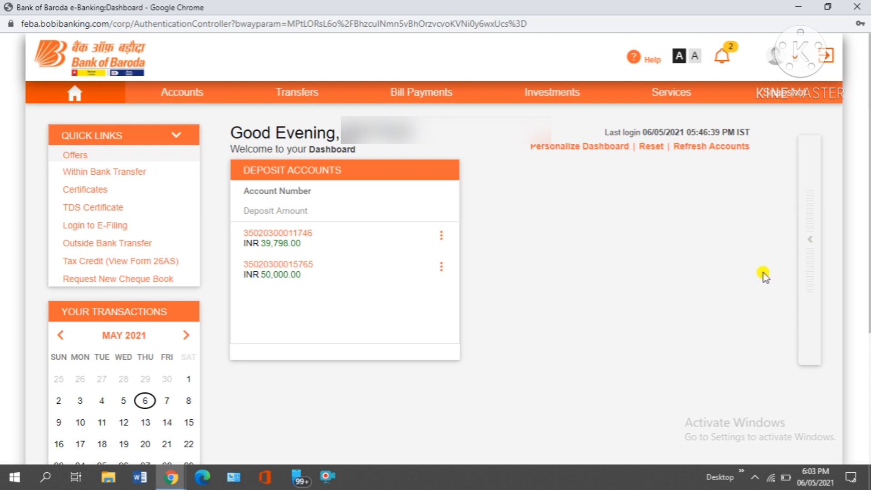
{"action": "left_click", "coordinate": [793, 63]}
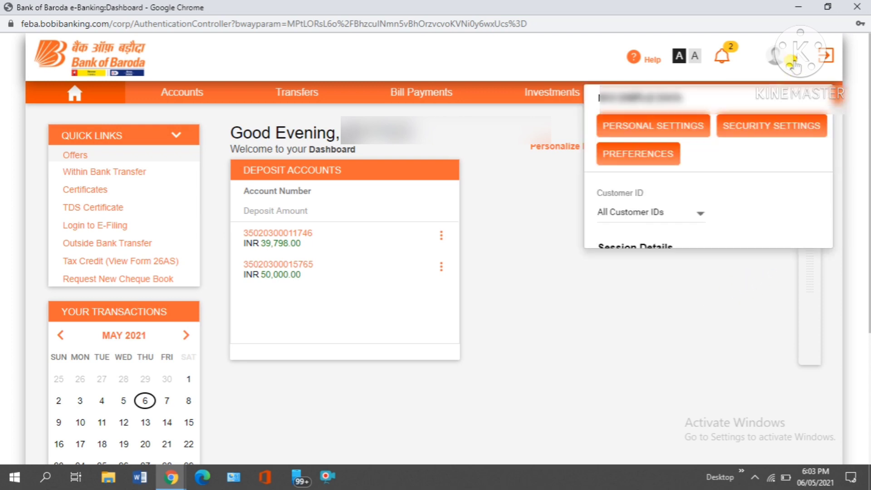
{"action": "left_click", "coordinate": [694, 393]}
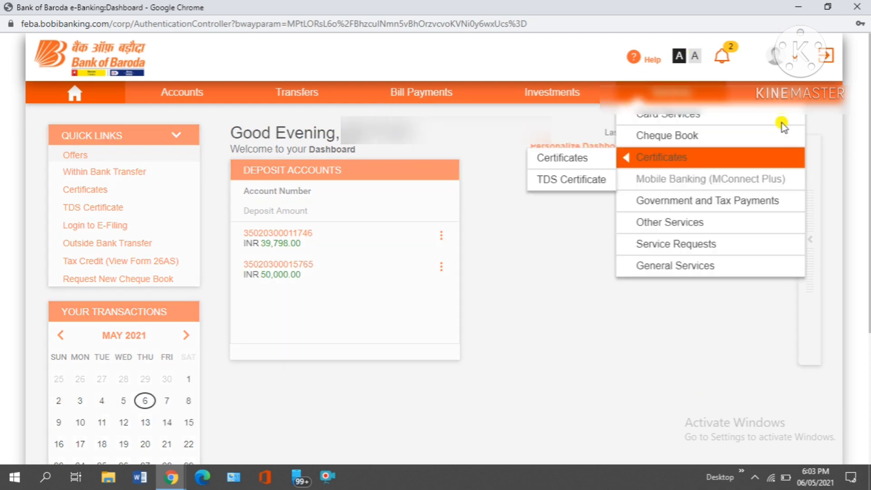
{"action": "left_click", "coordinate": [827, 57]}
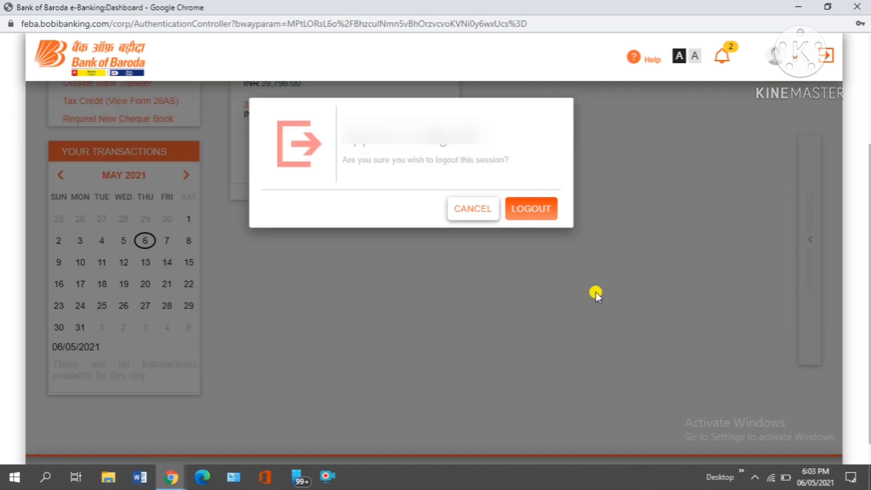
{"action": "left_click", "coordinate": [490, 212]}
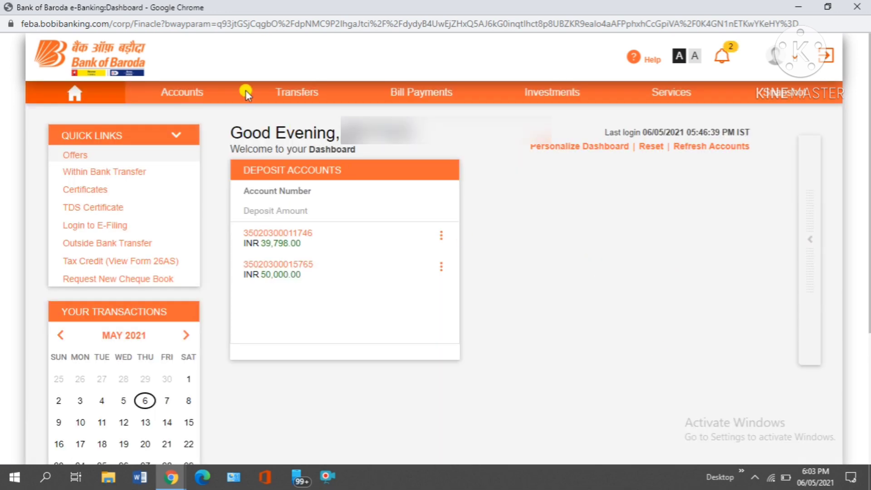
{"action": "mouse_move", "coordinate": [181, 91]}
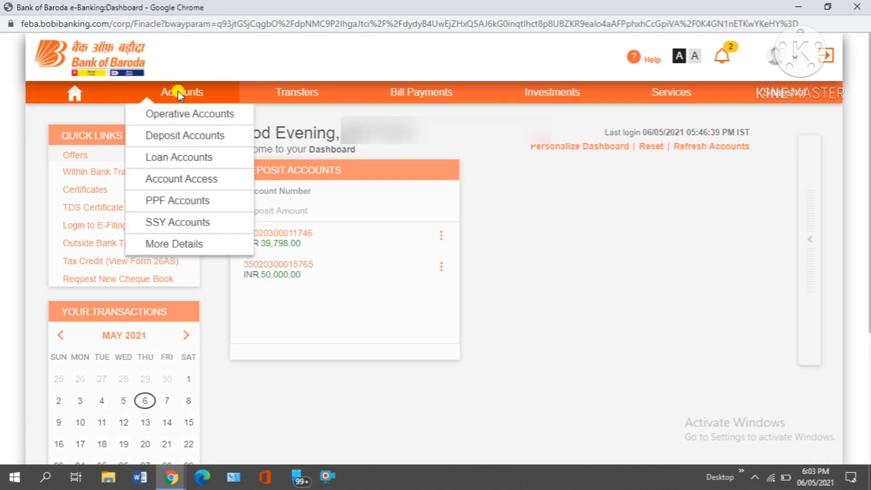
{"action": "mouse_move", "coordinate": [208, 205]}
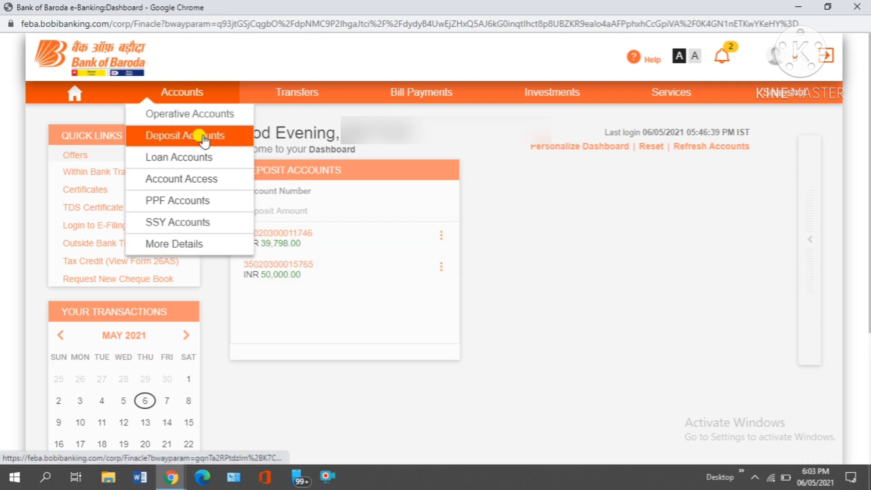
{"action": "mouse_move", "coordinate": [320, 89]}
{"action": "mouse_move", "coordinate": [327, 175]}
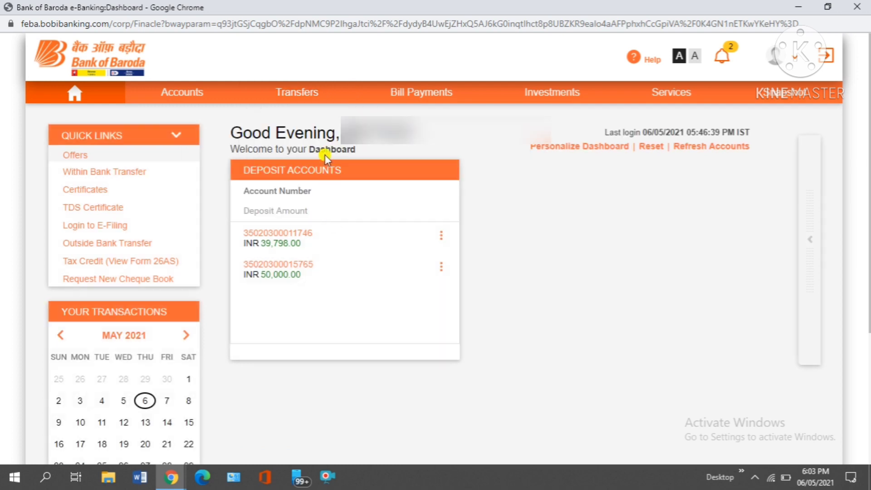
{"action": "mouse_move", "coordinate": [300, 158]}
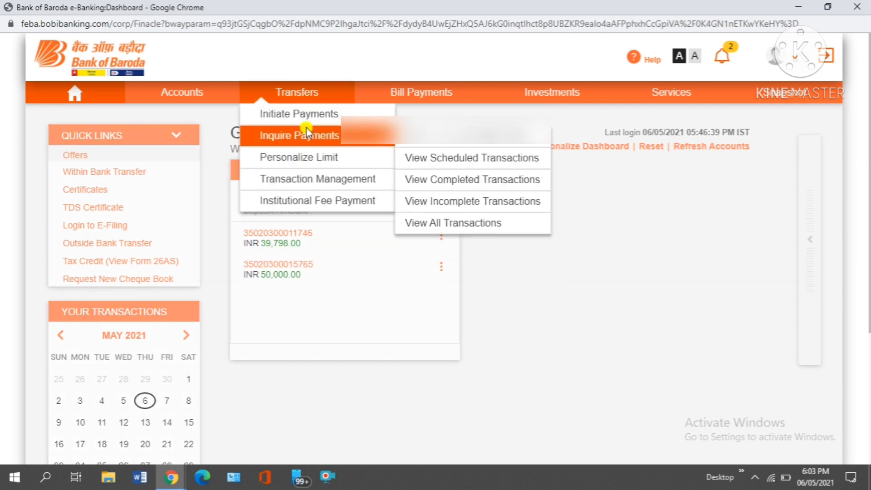
{"action": "mouse_move", "coordinate": [302, 113]}
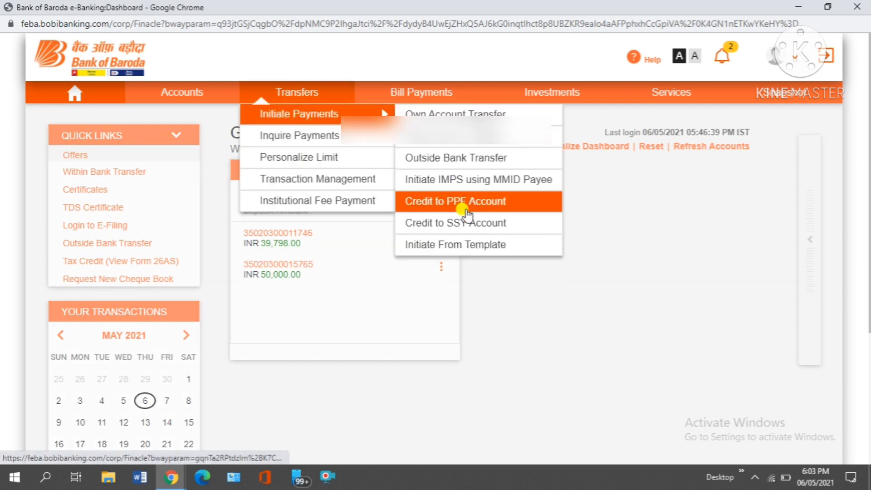
{"action": "mouse_move", "coordinate": [512, 98]}
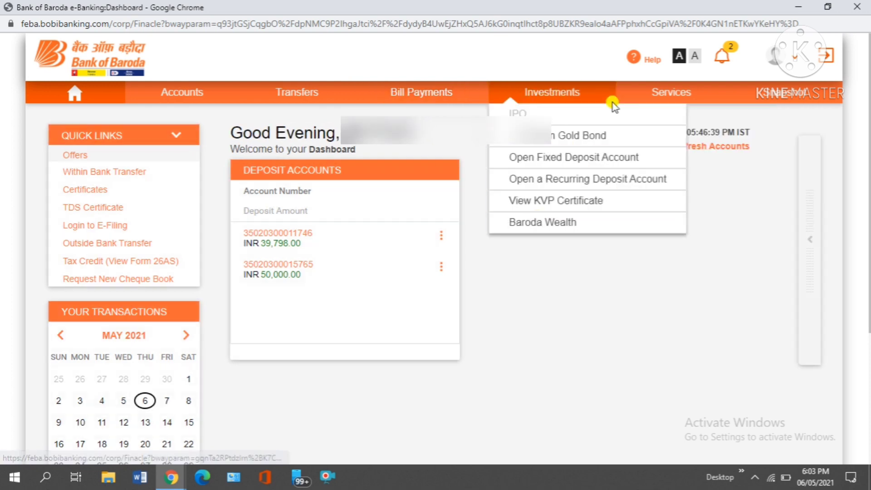
{"action": "mouse_move", "coordinate": [656, 99]}
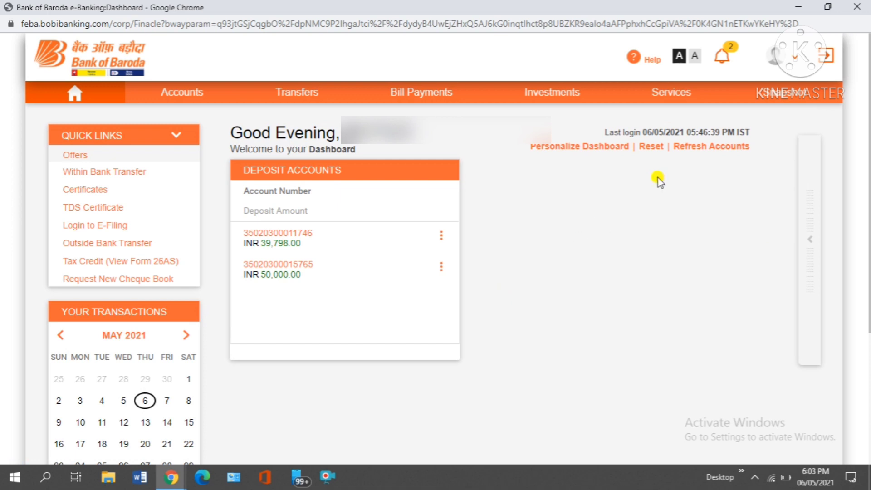
Step: Confirm logout of the Baroda Connect session and close both Chrome windows
{"action": "left_click", "coordinate": [826, 56]}
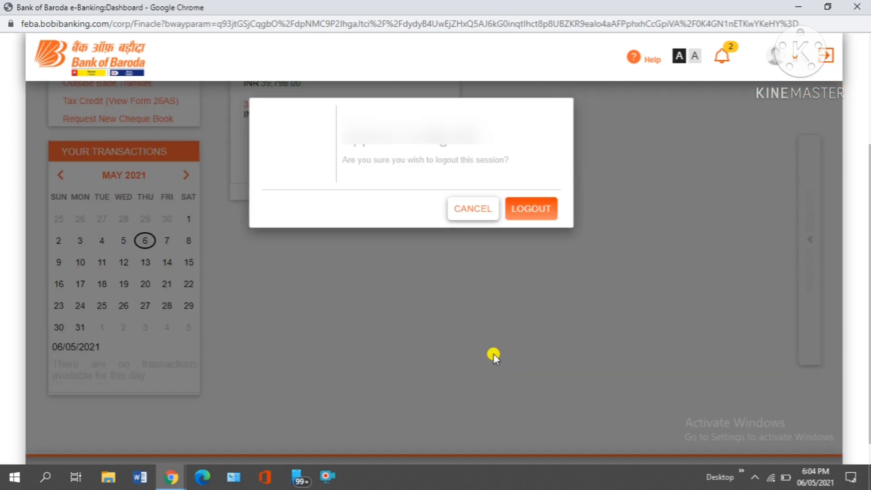
{"action": "left_click", "coordinate": [517, 207]}
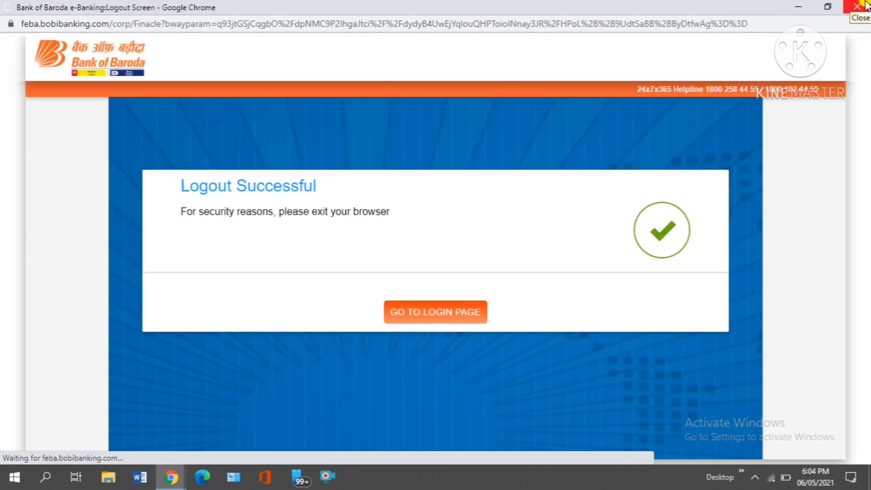
{"action": "left_click", "coordinate": [865, 6]}
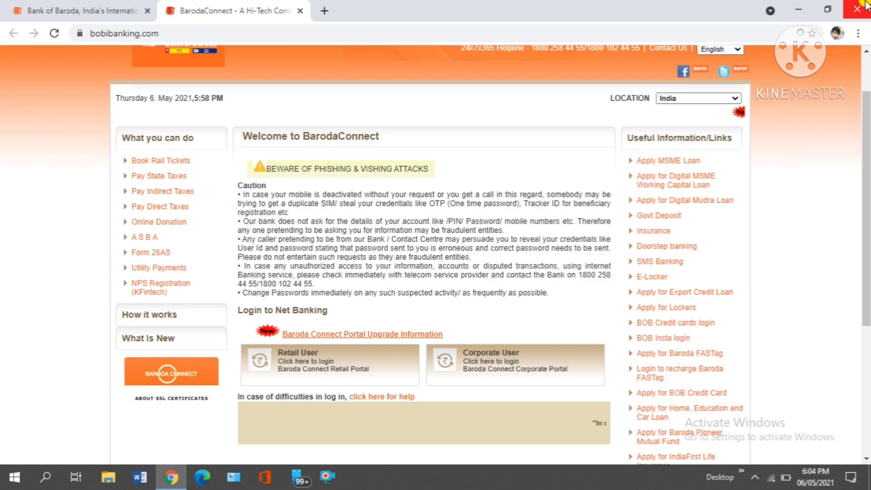
{"action": "left_click", "coordinate": [865, 6]}
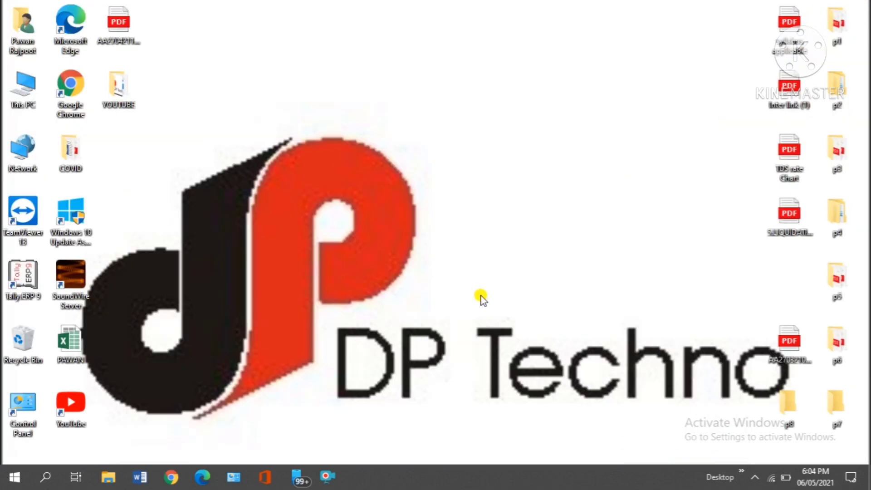